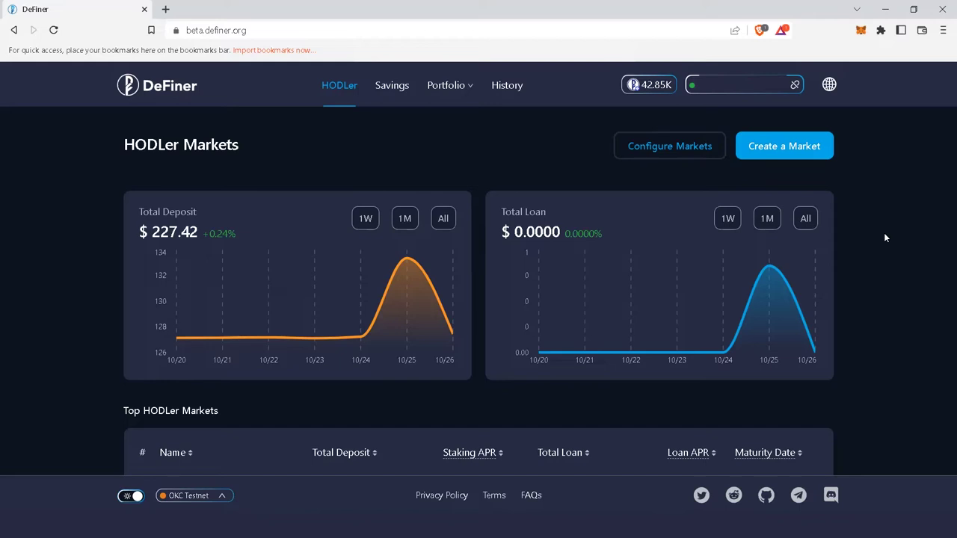
- Open DeFiner (FIN) market number 25 from the Top HODLer Markets list
scroll(884, 238, down, 1)
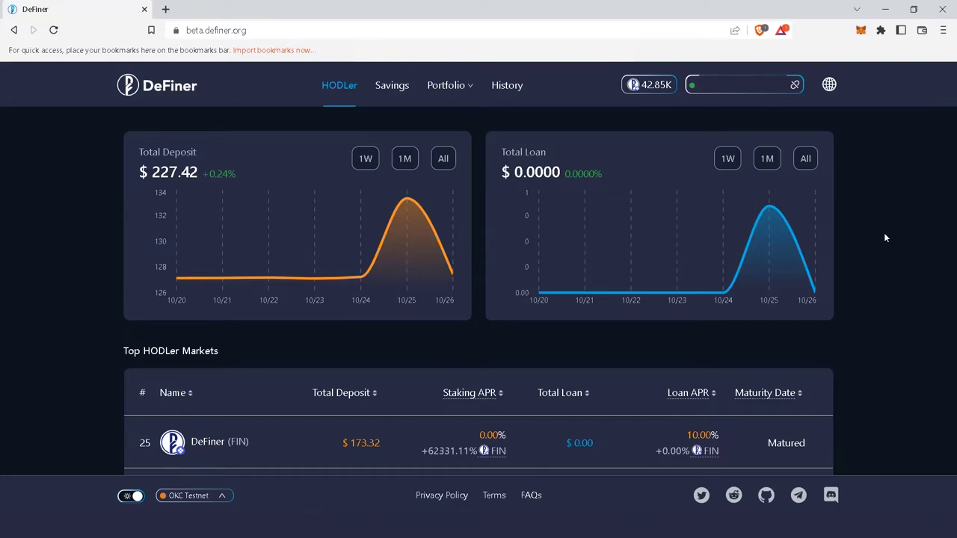
scroll(884, 238, up, 1)
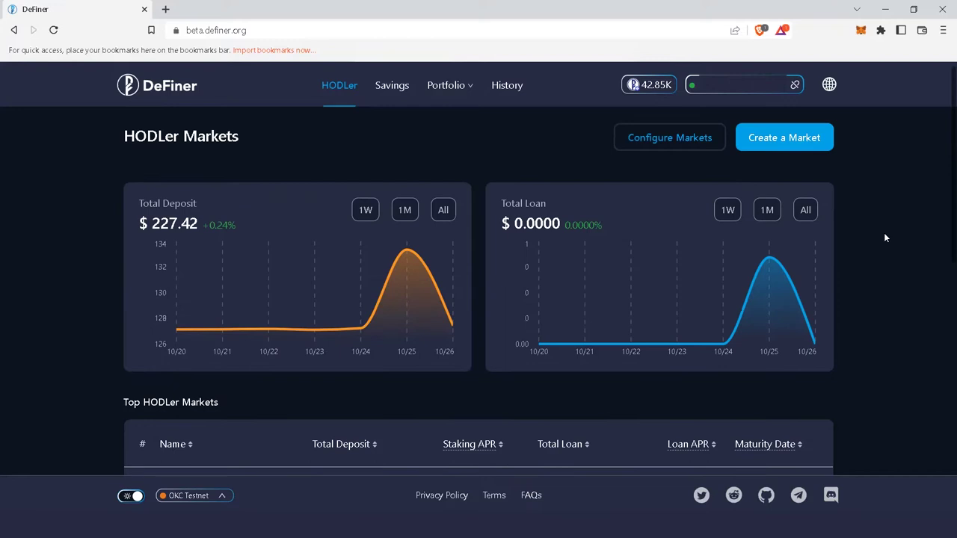
scroll(884, 238, down, 4)
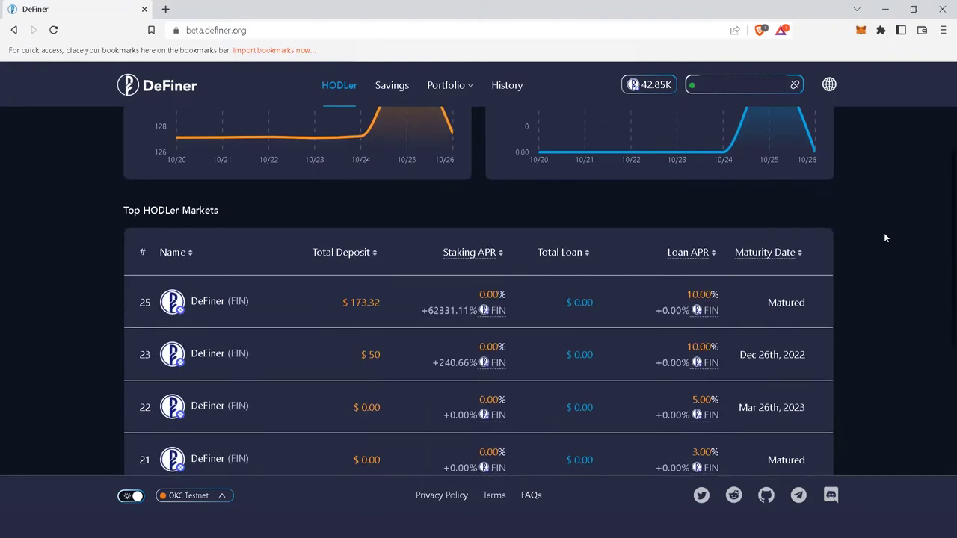
click(281, 302)
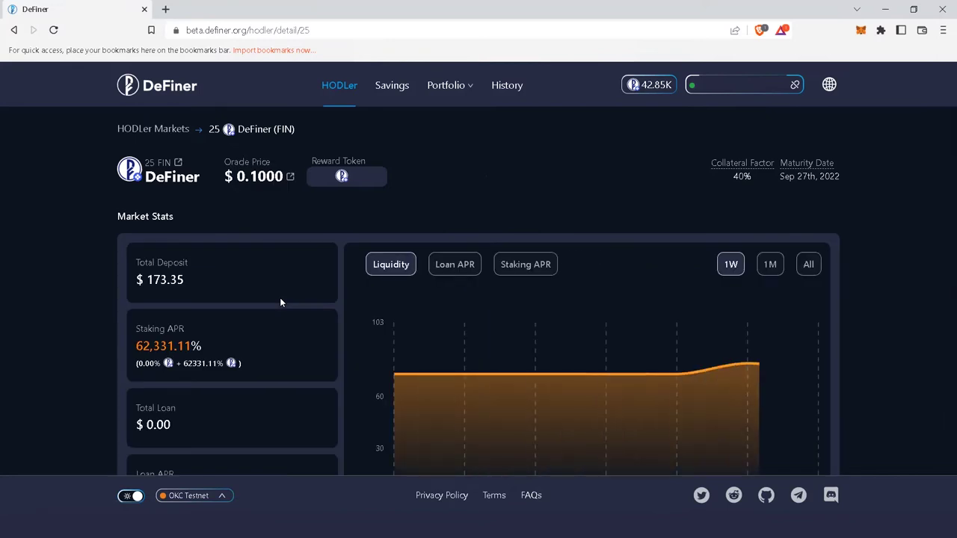
- Open the USDT asset from the details of market 25
scroll(280, 302, down, 1)
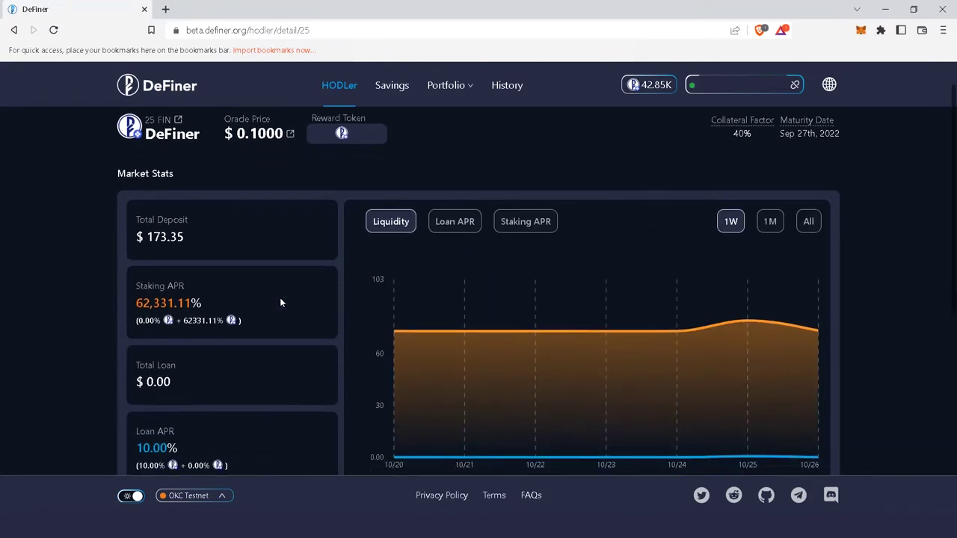
scroll(280, 301, down, 4)
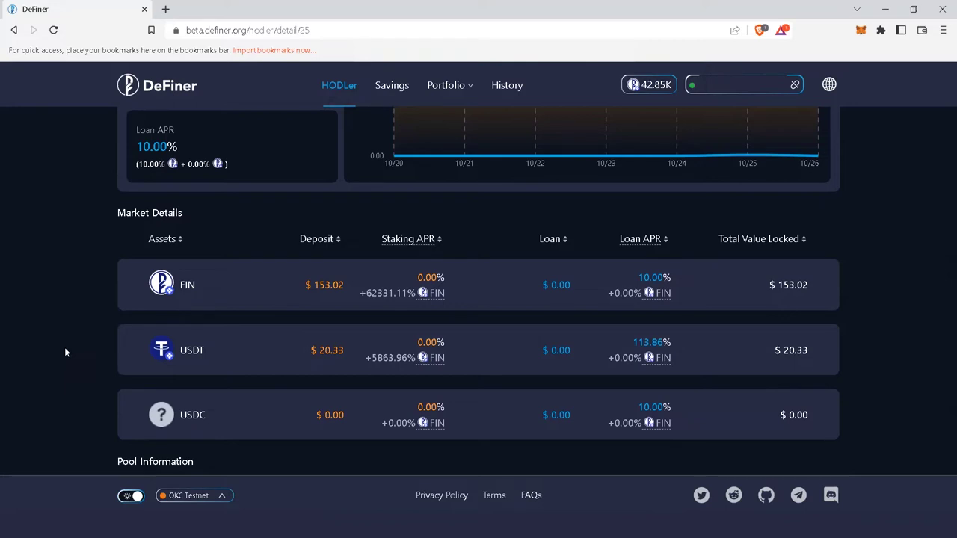
click(257, 350)
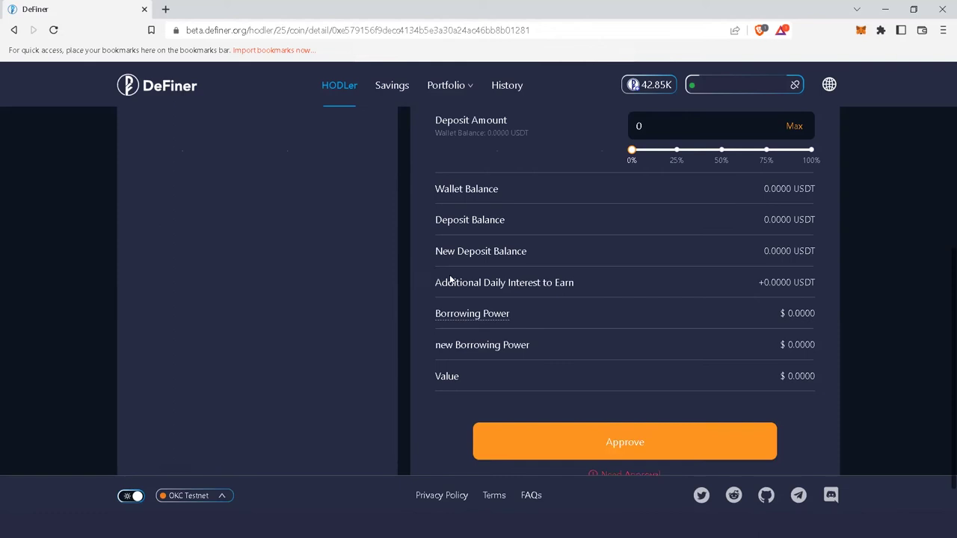
- Review the USDT interest rate history and the deposit details, including the wallet balance and borrowing power
scroll(451, 279, up, 2)
scroll(451, 280, up, 4)
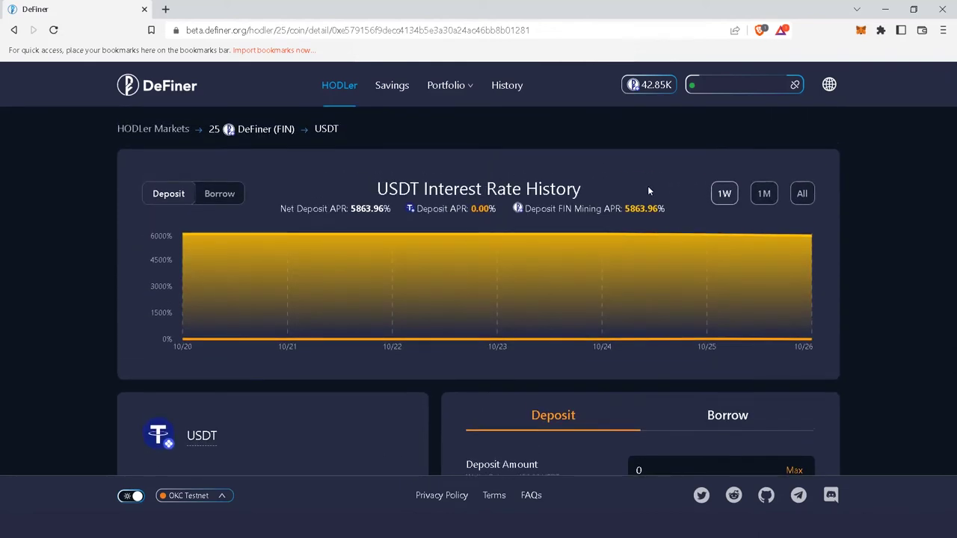
scroll(848, 255, down, 3)
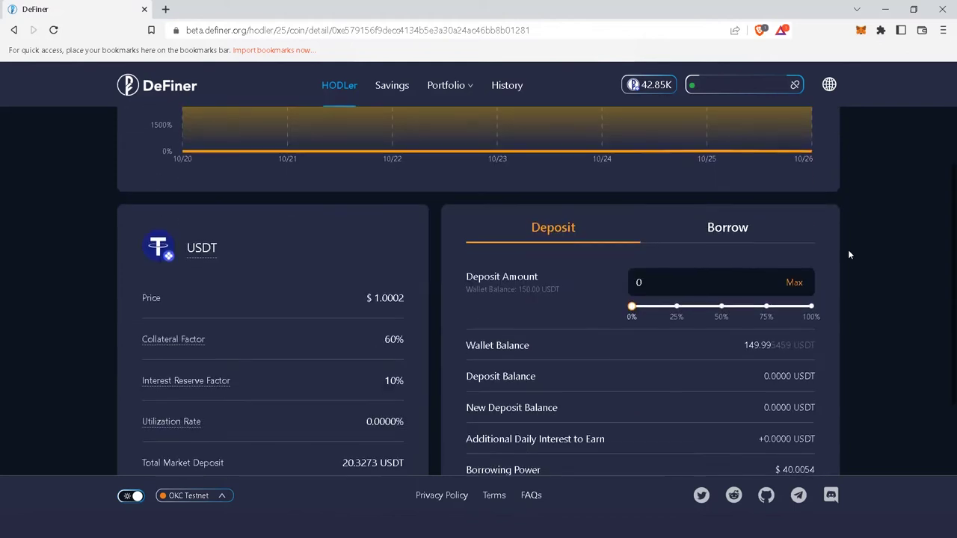
scroll(848, 255, down, 2)
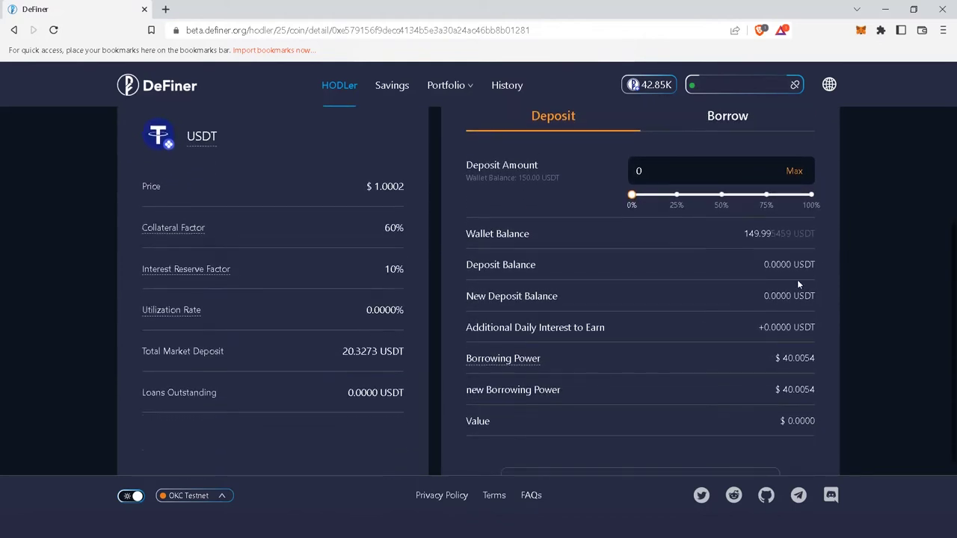
mouse_move(512, 365)
scroll(737, 194, up, 1)
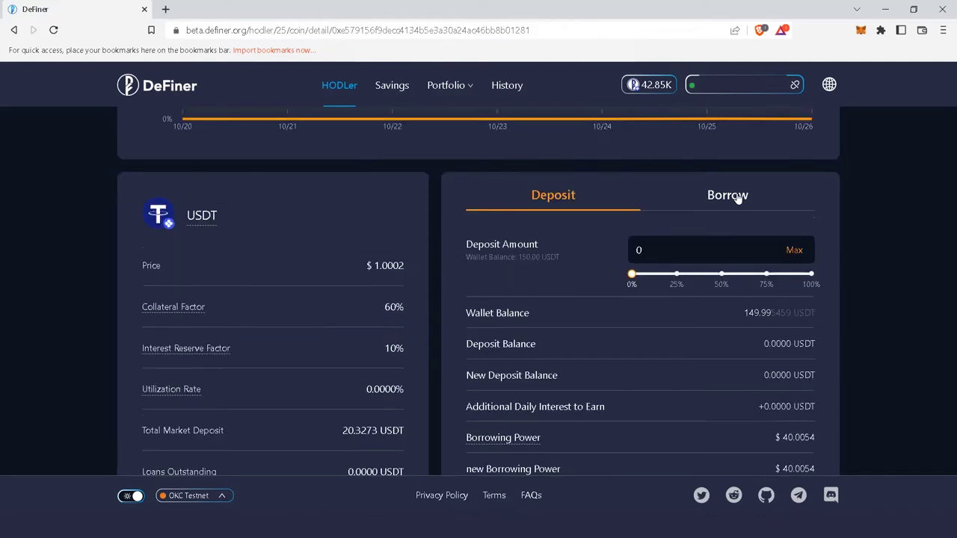
- Switch the USDT form to borrowing and set the borrow amount to 10
click(727, 195)
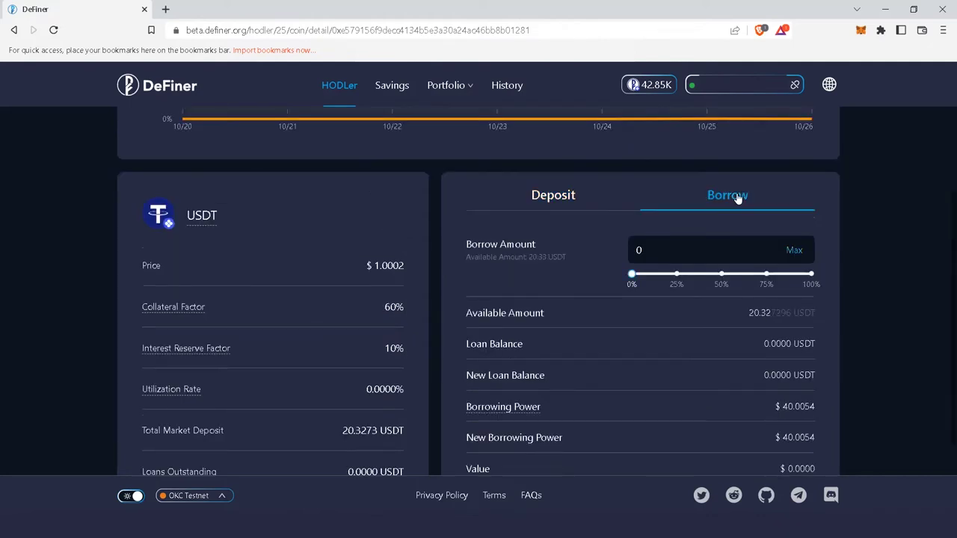
scroll(738, 344, down, 1)
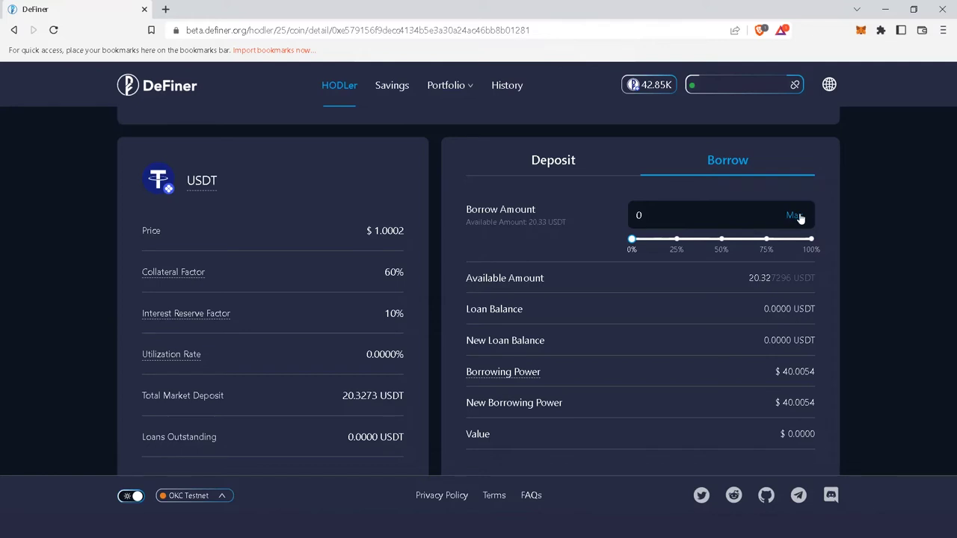
click(798, 216)
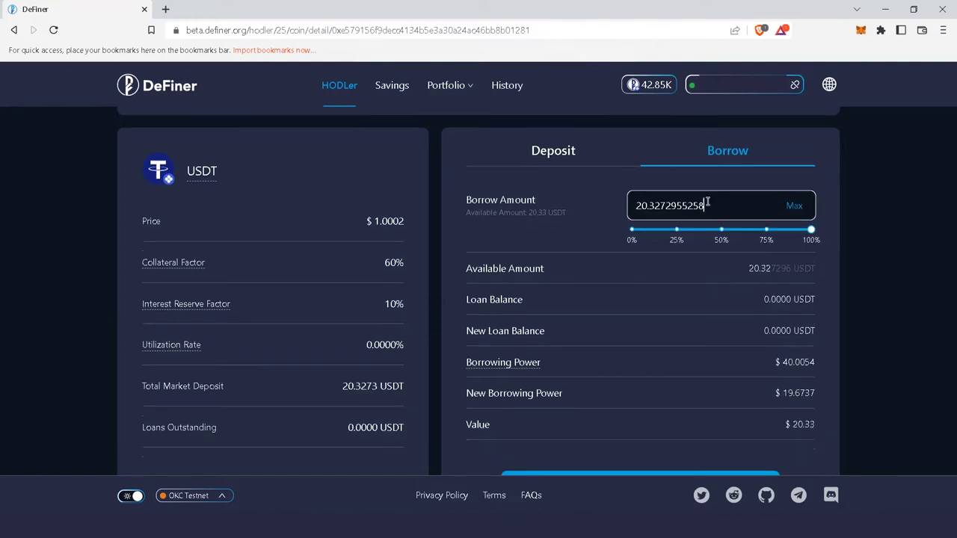
drag(706, 205, 626, 211)
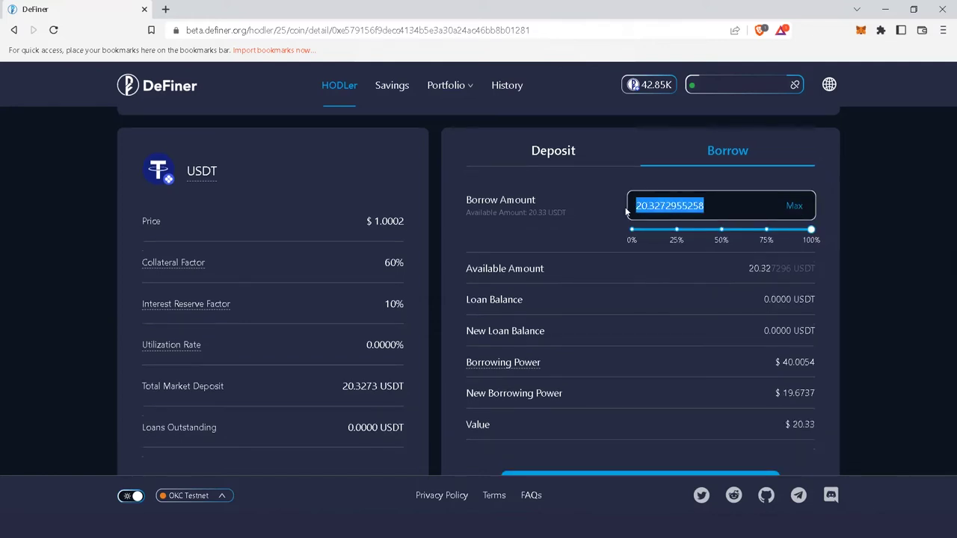
text(10)
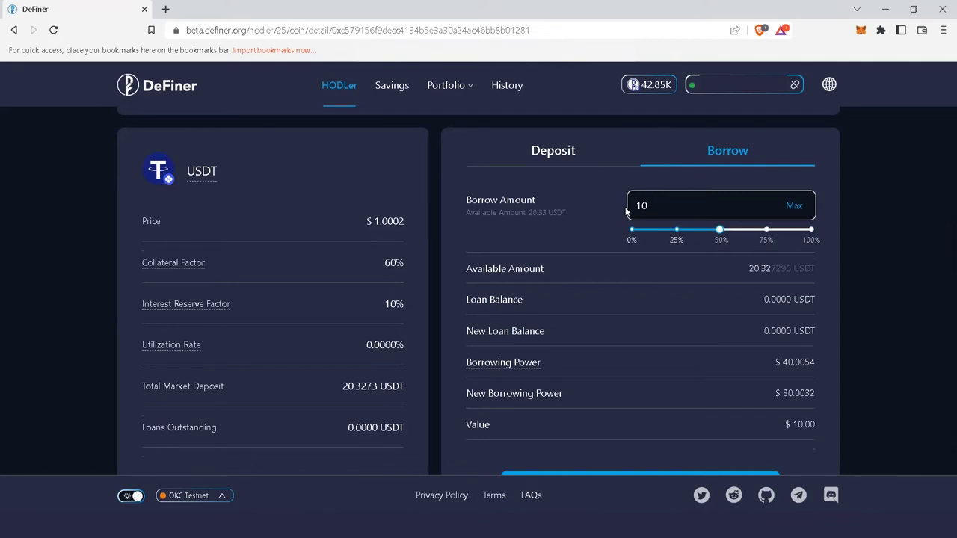
click(594, 219)
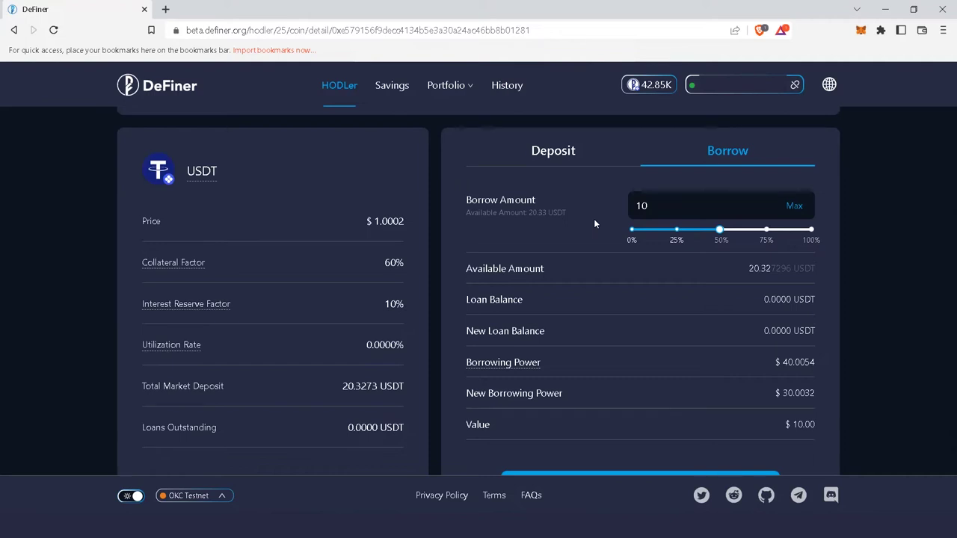
- Submit the 10 USDT borrow and confirm its transaction in the MetaMask wallet
scroll(594, 223, down, 1)
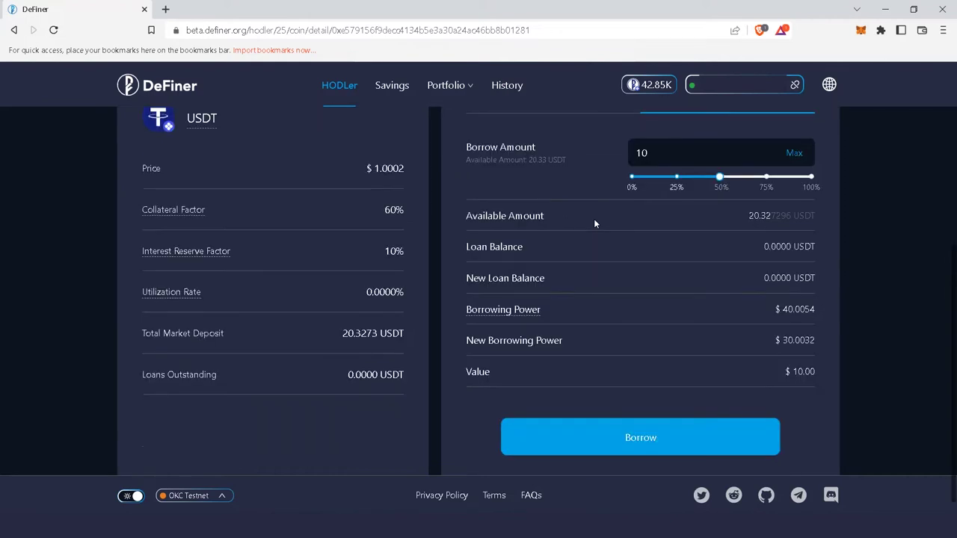
scroll(646, 409, down, 1)
click(651, 421)
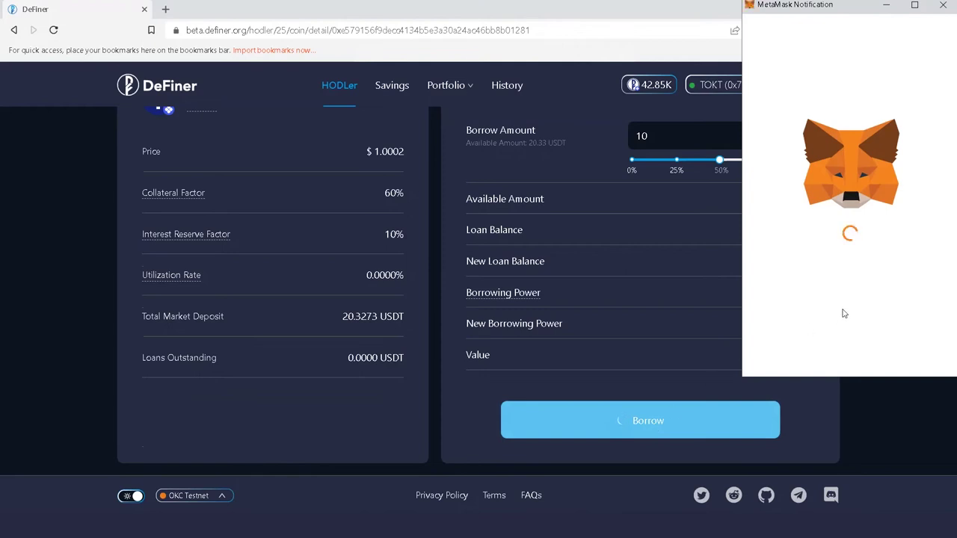
scroll(845, 313, down, 2)
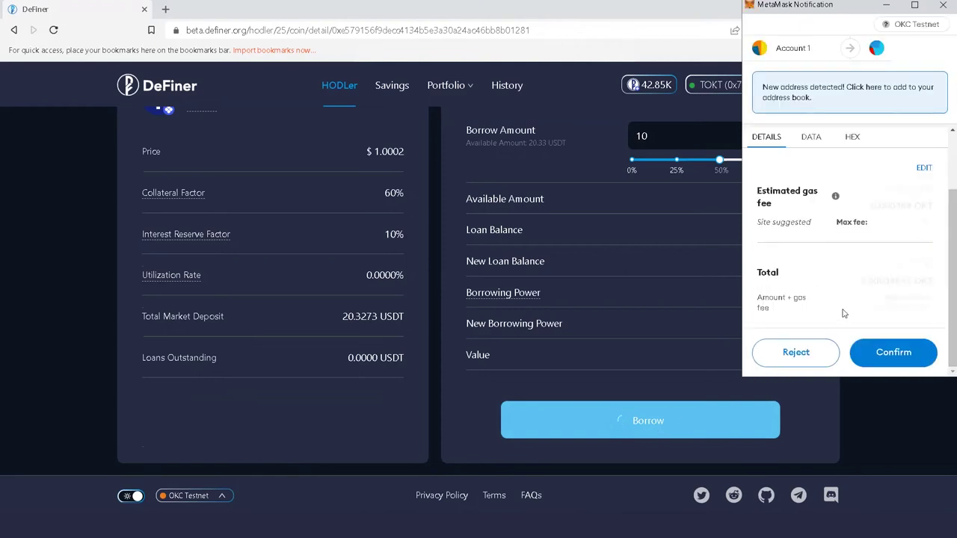
click(880, 354)
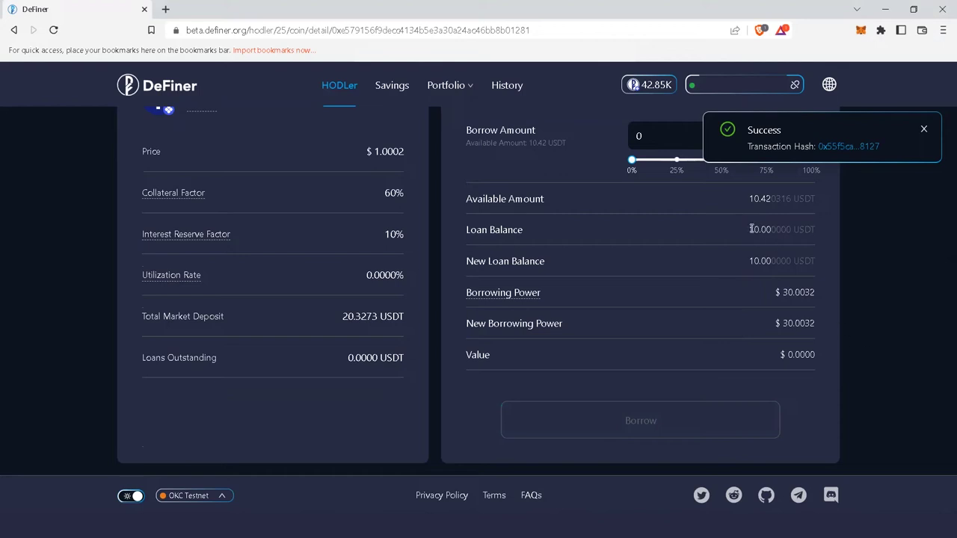
- Check the USDT loan balance and the borrowing power after the loan
drag(751, 228, 816, 229)
click(816, 228)
drag(781, 291, 822, 293)
click(822, 294)
- Open market 25 from the portfolio's own HODLer markets
scroll(822, 298, up, 1)
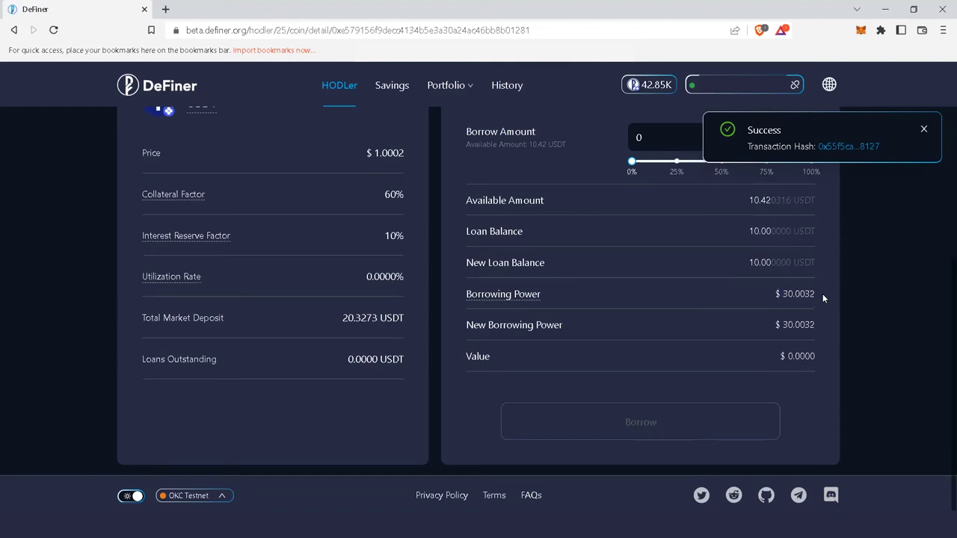
scroll(822, 297, up, 1)
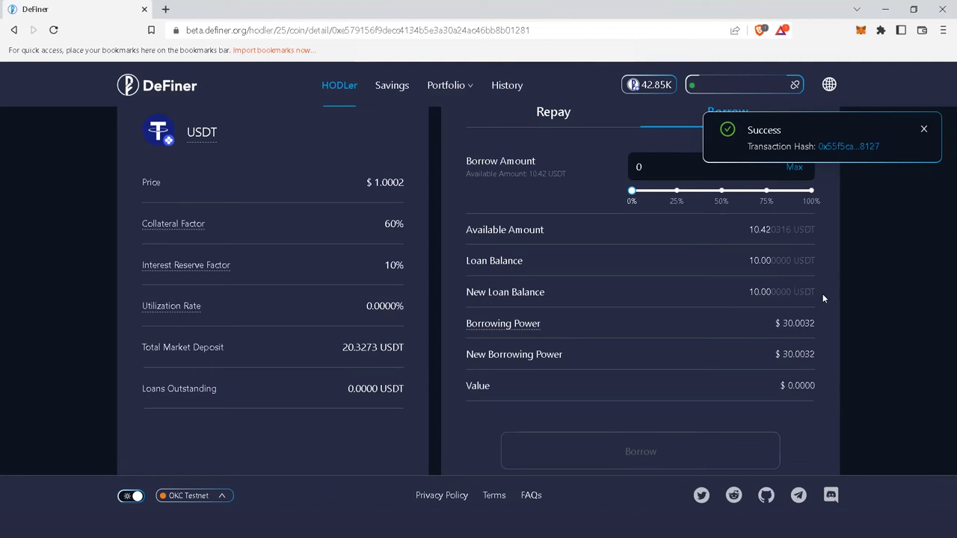
scroll(823, 298, up, 2)
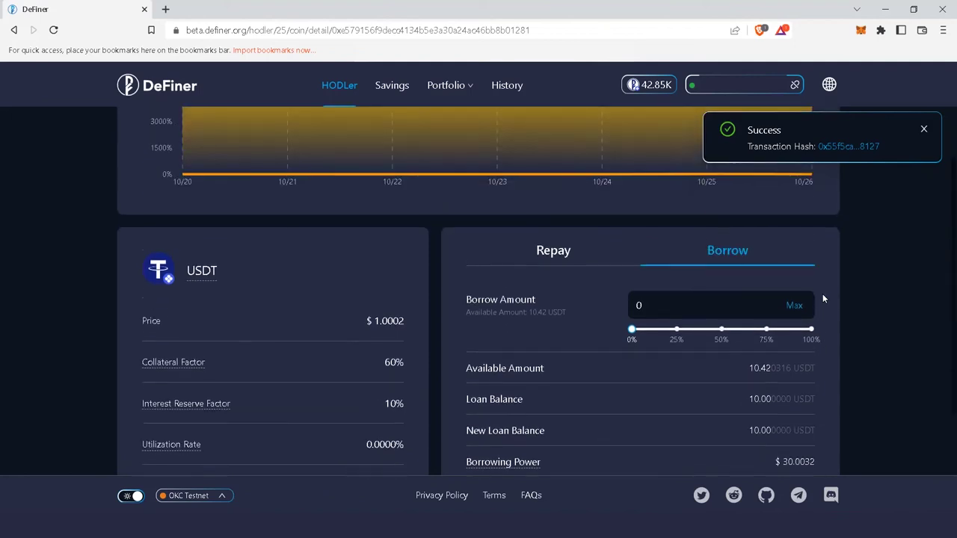
scroll(823, 298, up, 2)
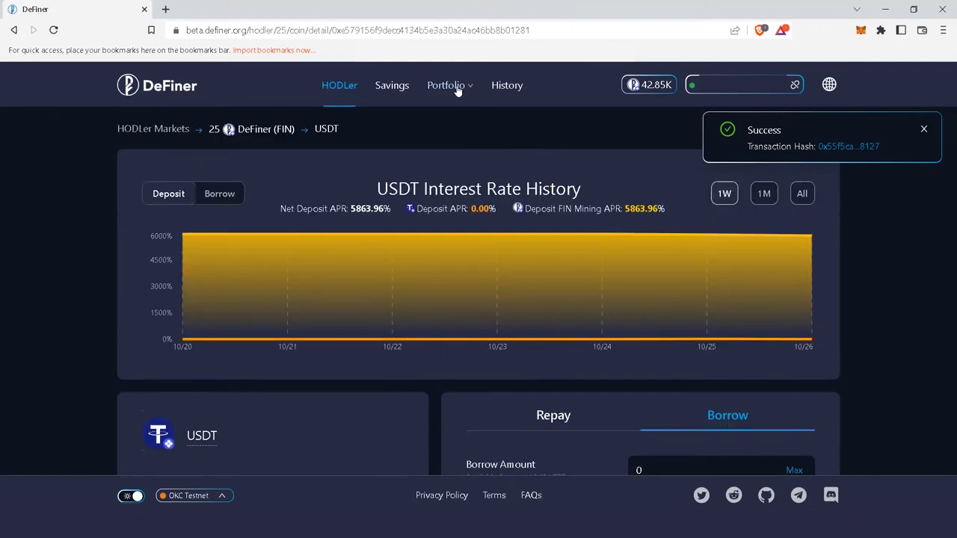
mouse_move(449, 85)
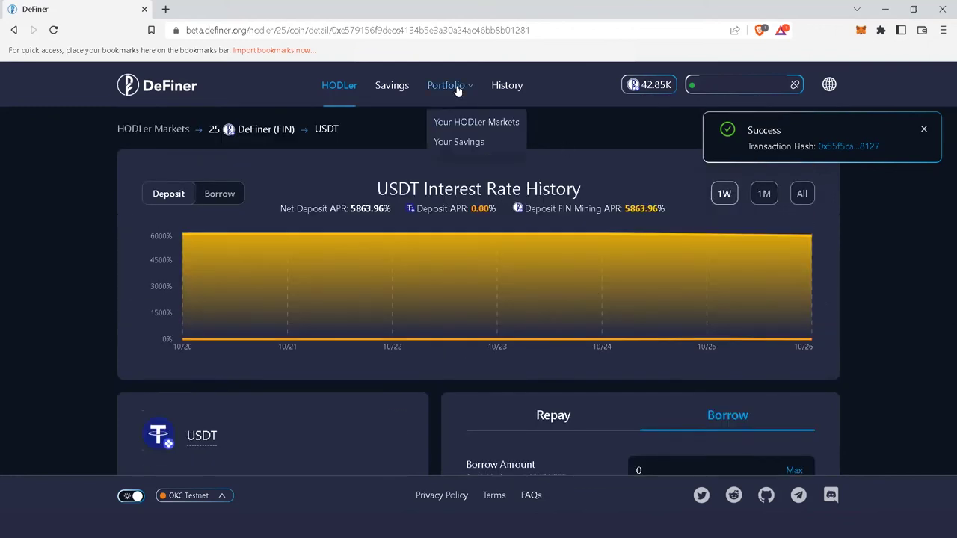
click(467, 124)
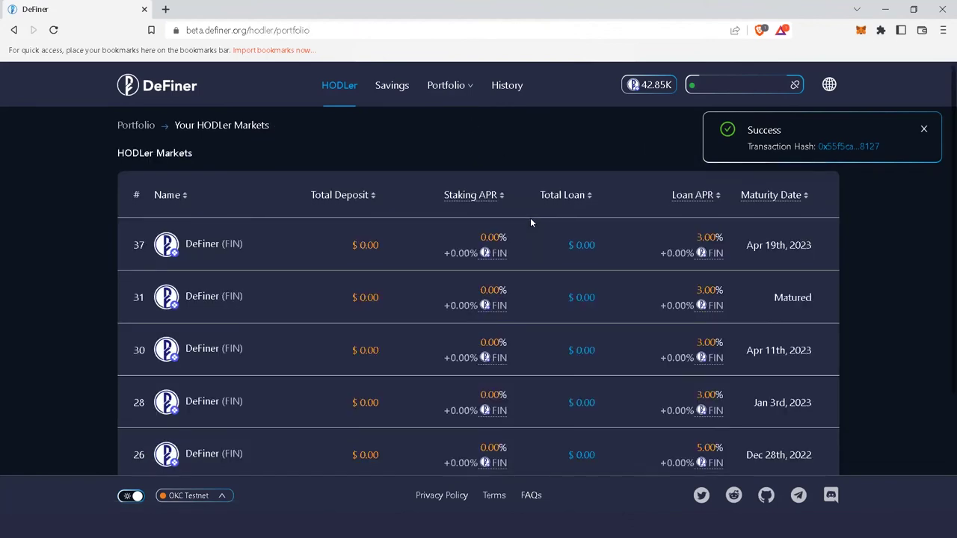
scroll(505, 229, down, 2)
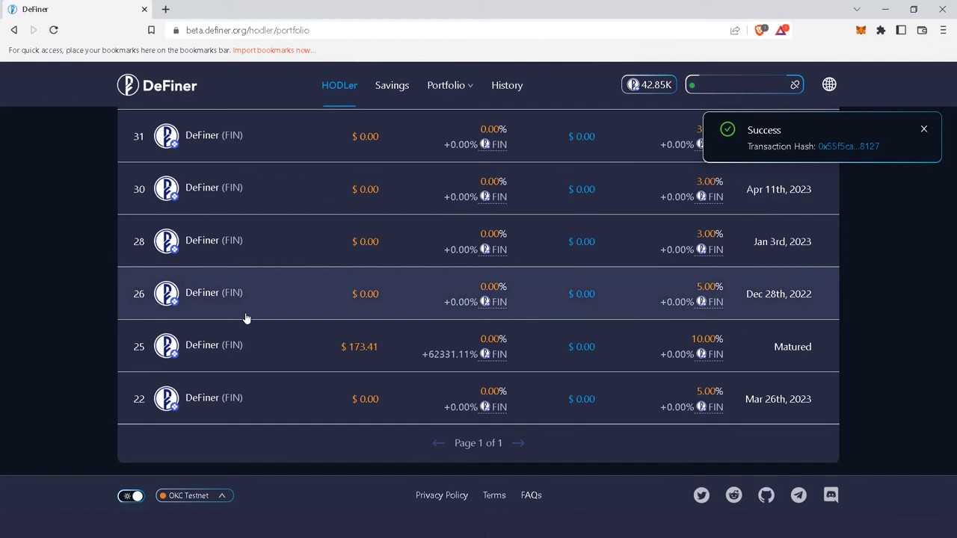
click(232, 348)
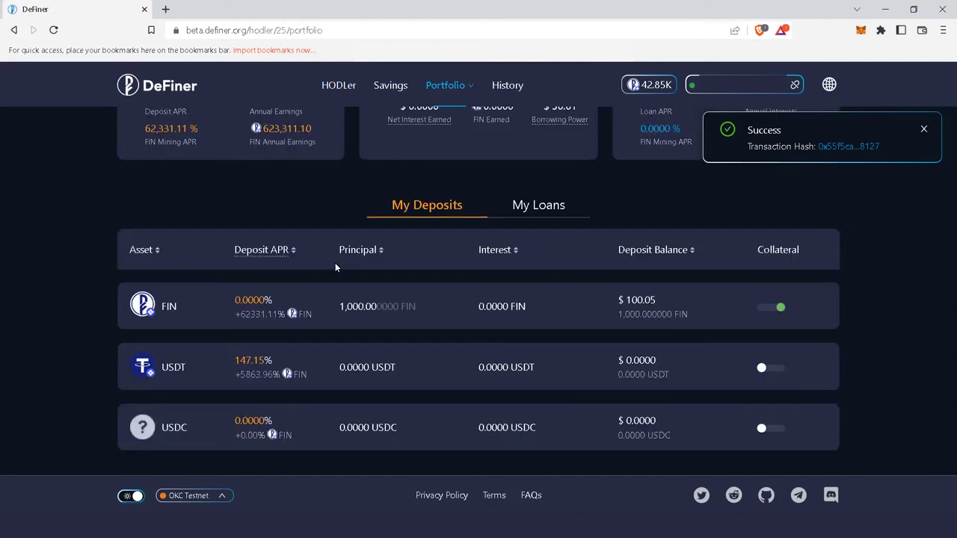
- Open the FIN deposit in market 25 and examine its deposit balance and borrowing power
click(431, 313)
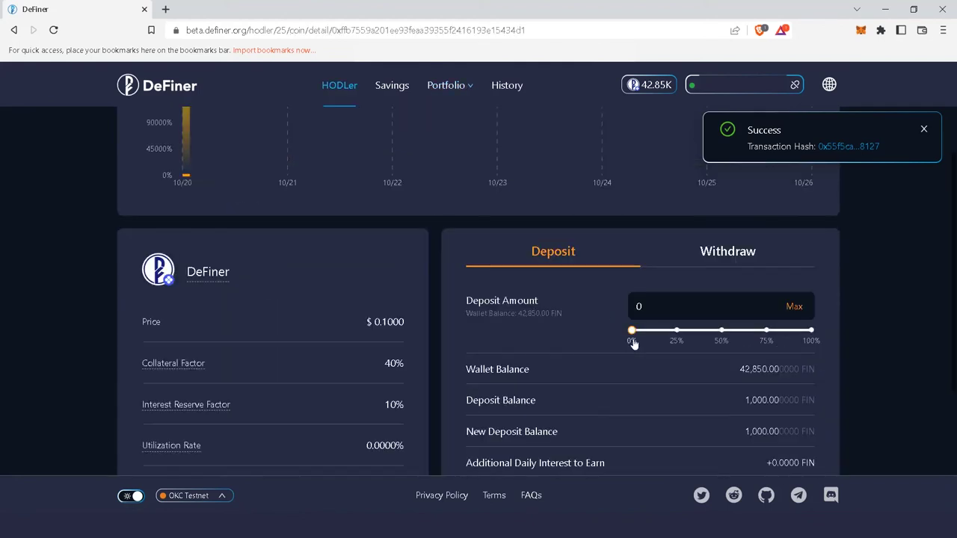
scroll(632, 337, down, 2)
scroll(632, 337, down, 1)
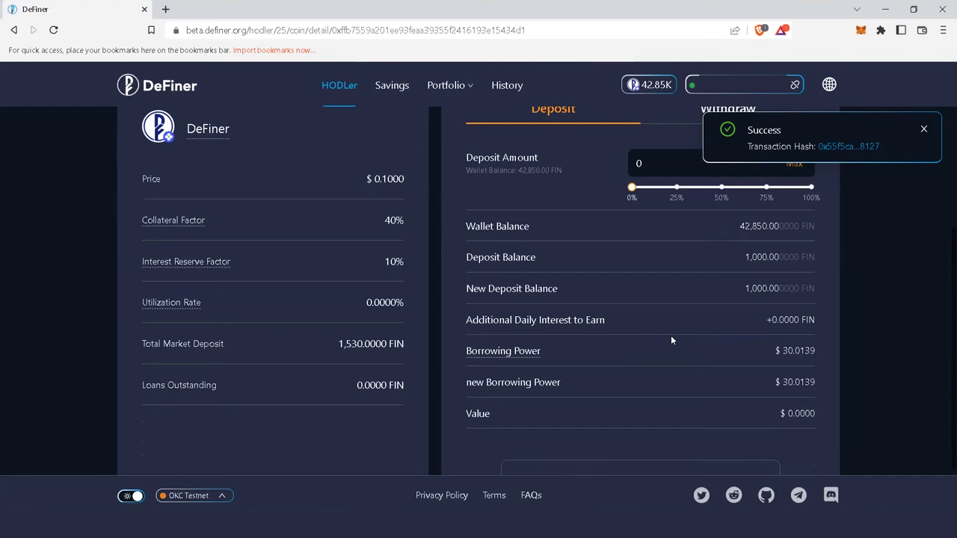
drag(814, 349, 785, 355)
click(785, 355)
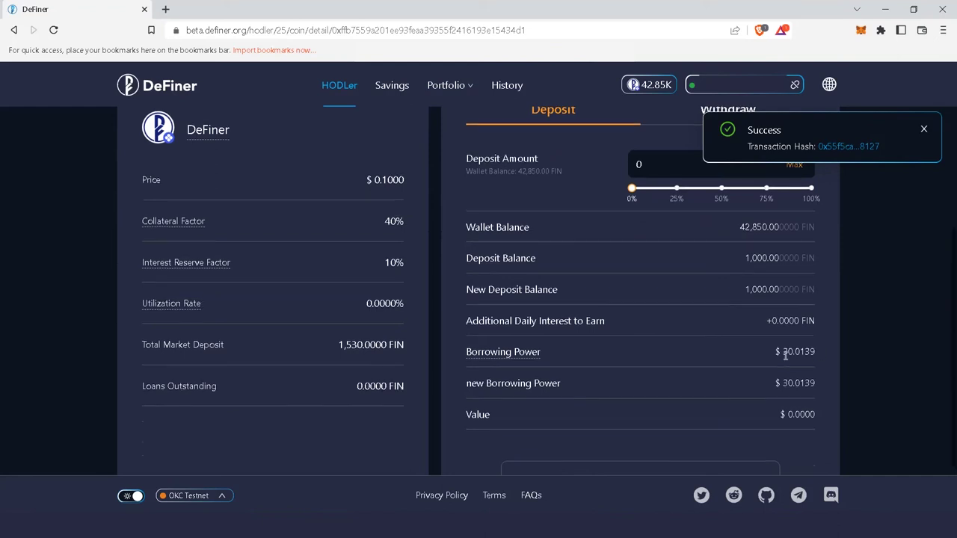
scroll(784, 355, up, 2)
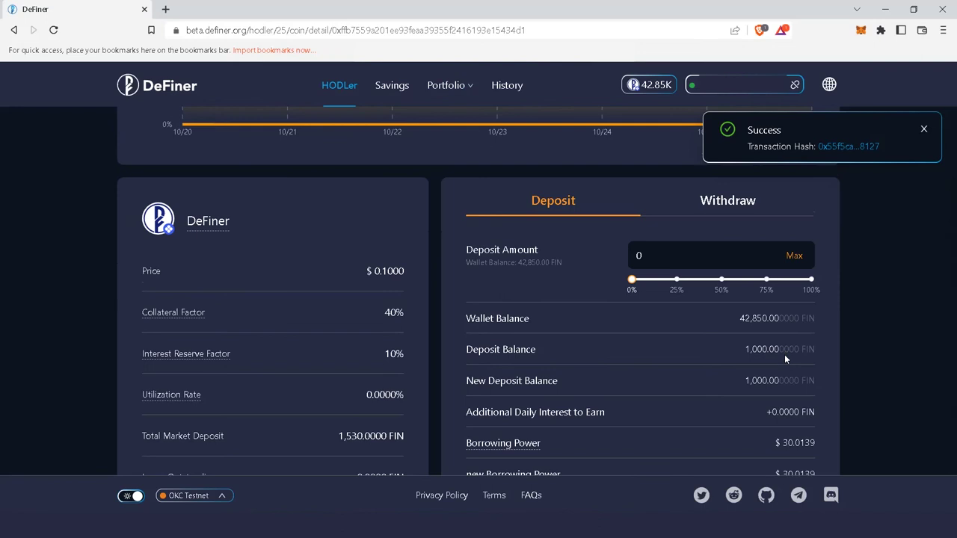
scroll(784, 354, down, 1)
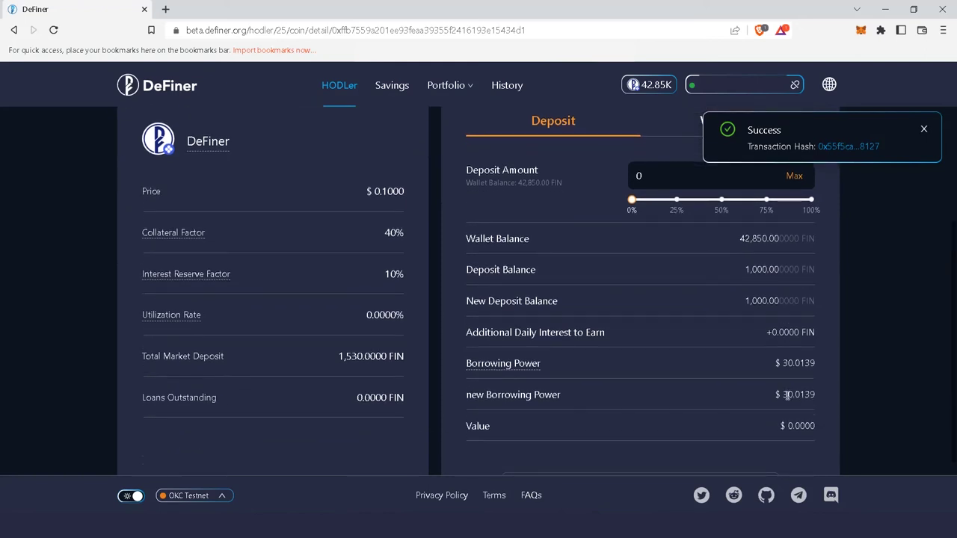
scroll(786, 395, up, 2)
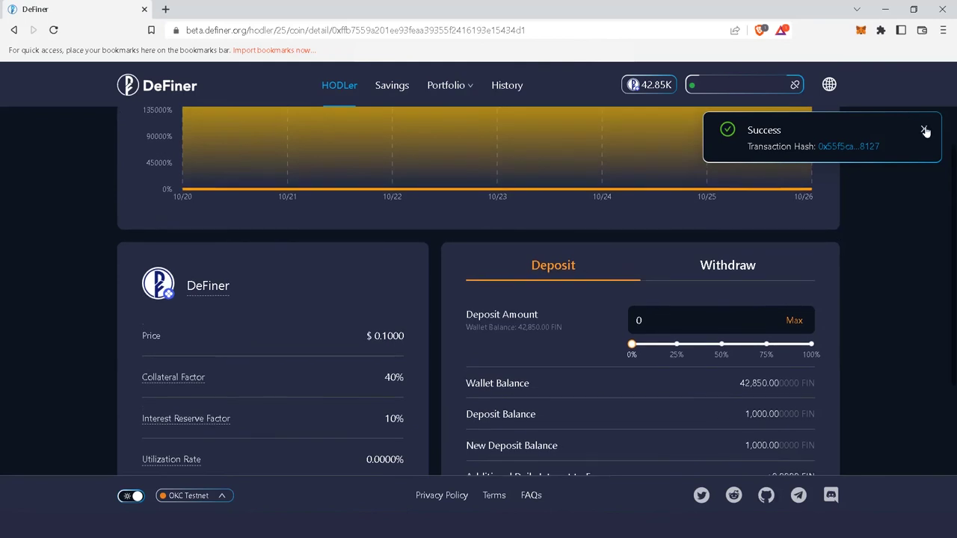
- Dismiss the transaction success notification and check the USDT and other token balances in the MetaMask wallet
click(923, 129)
scroll(897, 163, up, 1)
scroll(898, 163, up, 1)
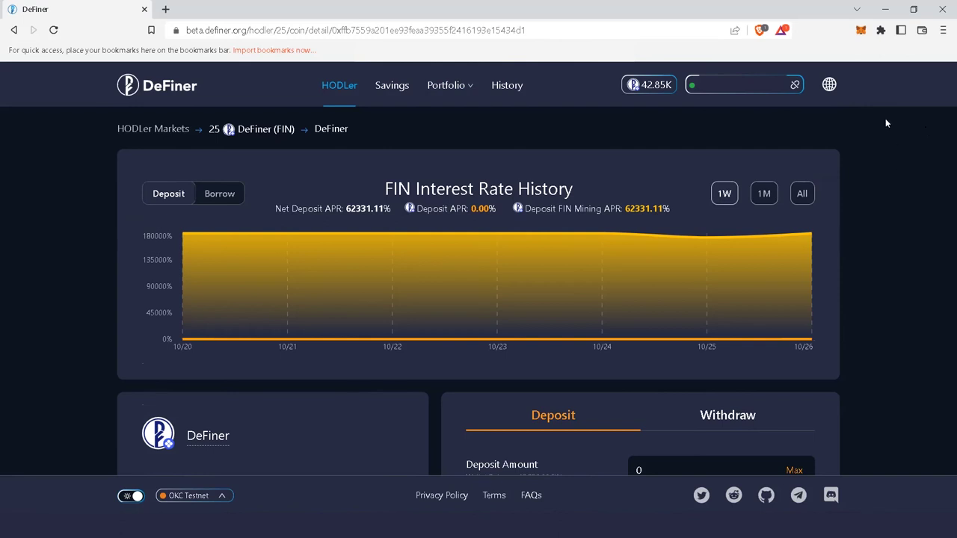
click(860, 33)
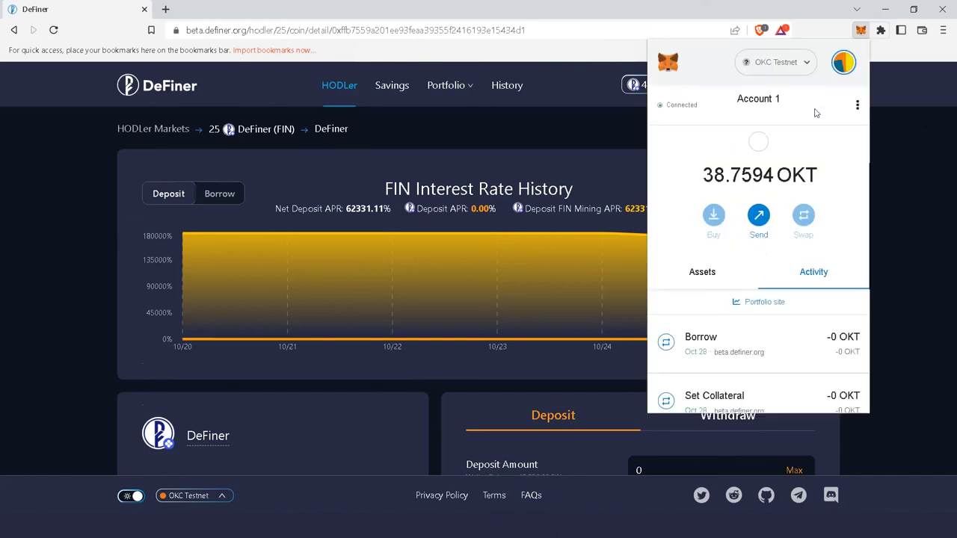
click(709, 275)
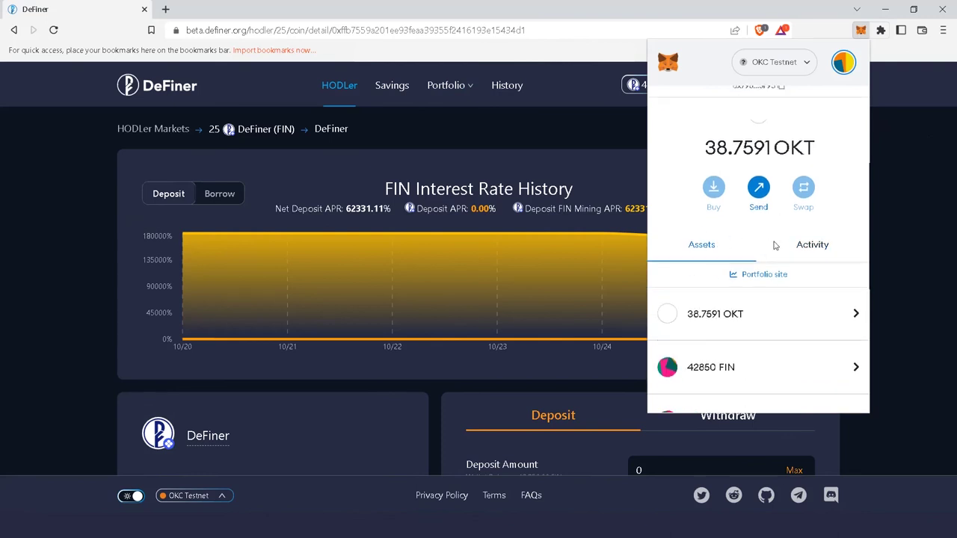
scroll(774, 245, down, 2)
scroll(775, 245, down, 2)
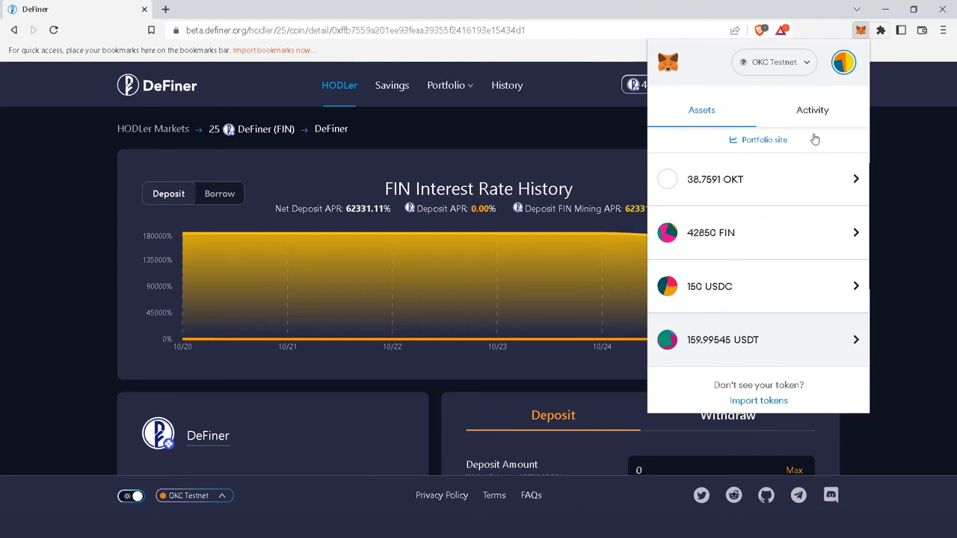
- Review the wallet's recent transaction activity for the borrow, and return to its list of token assets
click(812, 111)
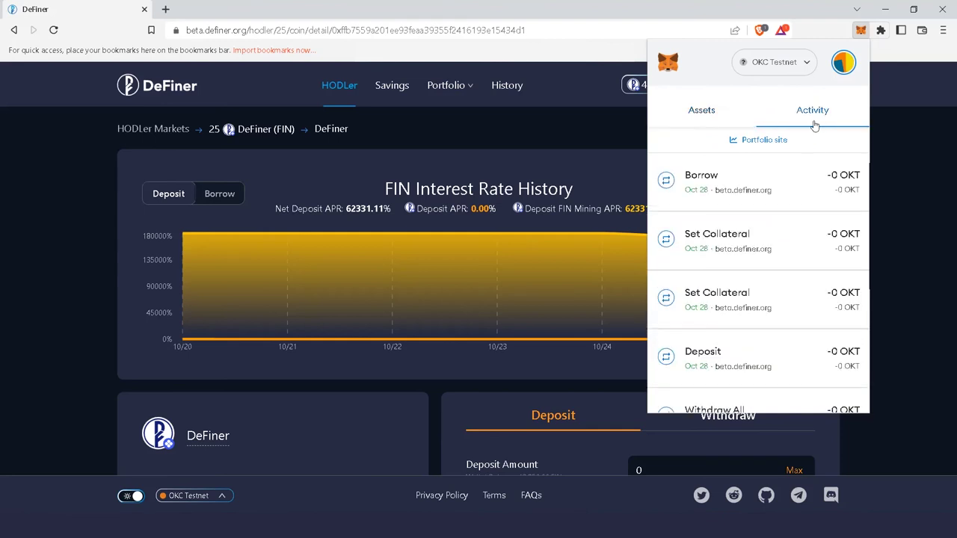
scroll(797, 202, up, 1)
scroll(797, 201, up, 1)
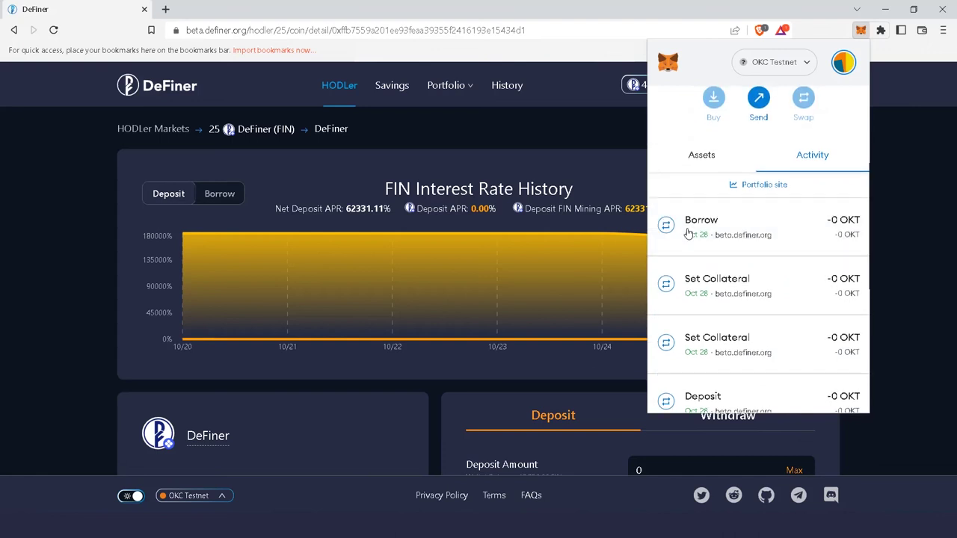
click(700, 154)
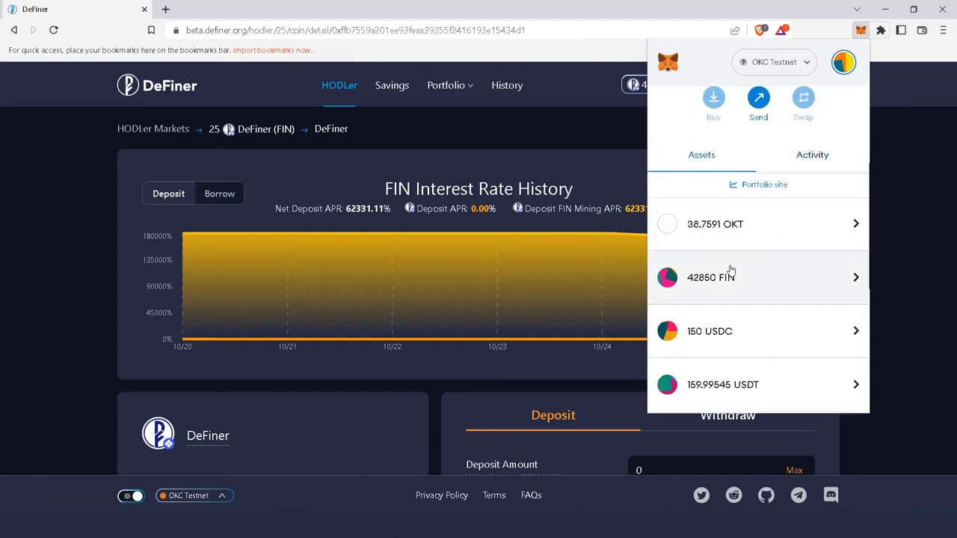
scroll(730, 270, up, 2)
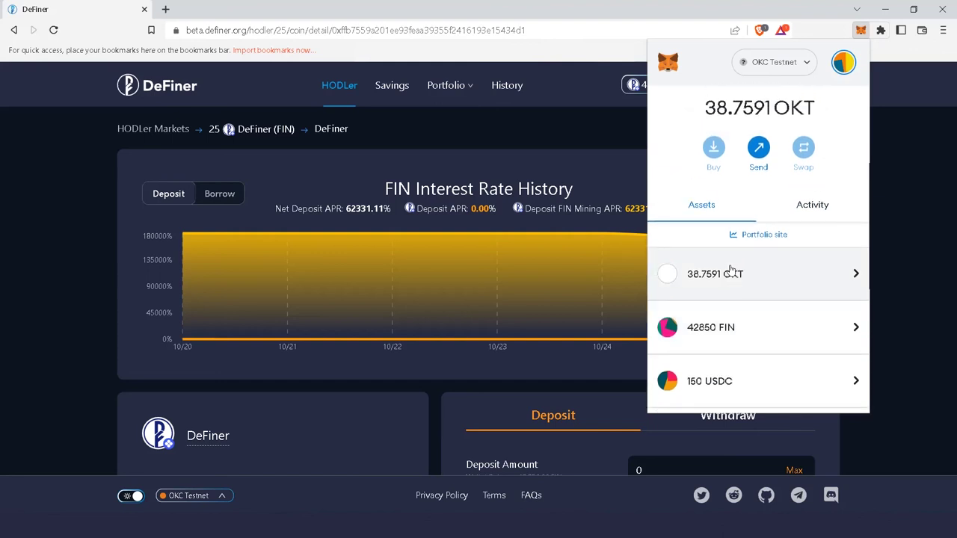